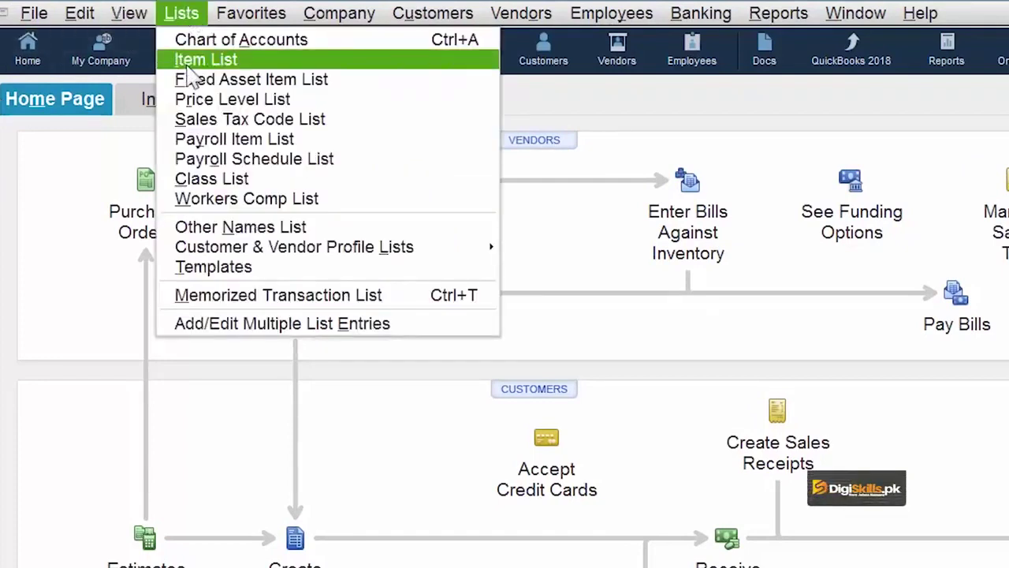
Open the Item List and bring up its Item actions menu
{"action": "left_click", "coordinate": [187, 68]}
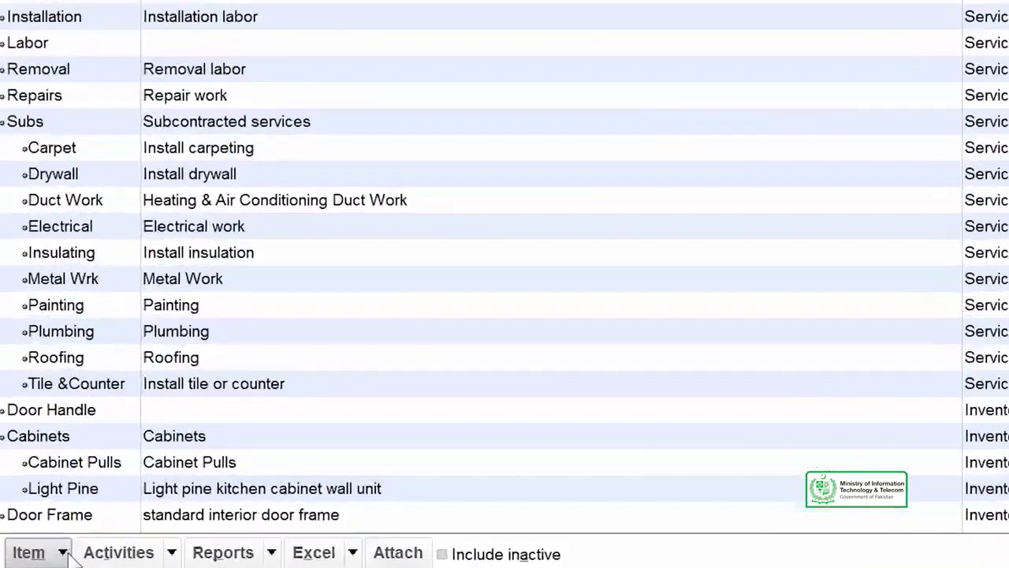
{"action": "left_click", "coordinate": [43, 558]}
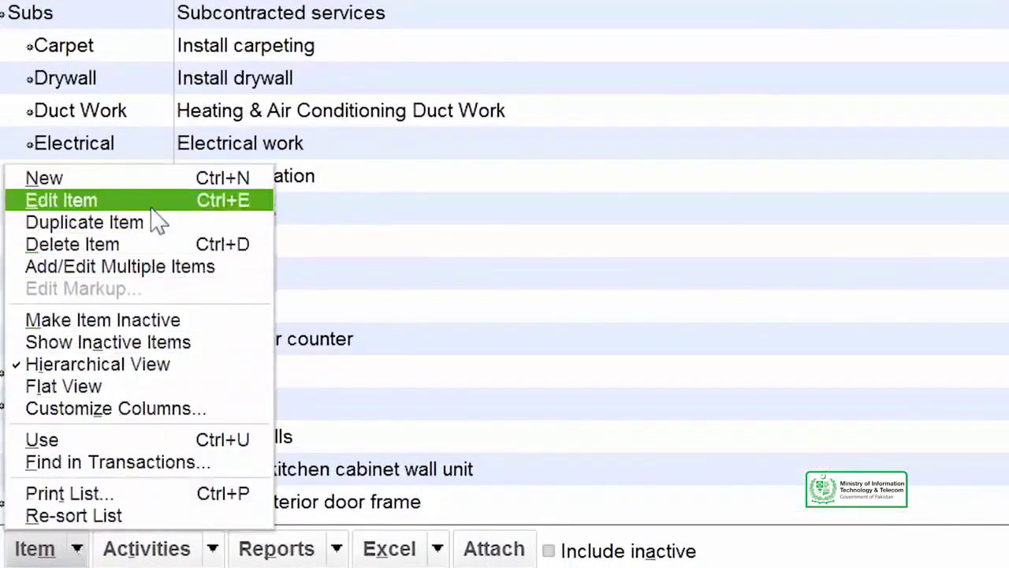
Begin a new Service item flagged as performed by a subcontractor or partner
{"action": "left_click", "coordinate": [150, 181]}
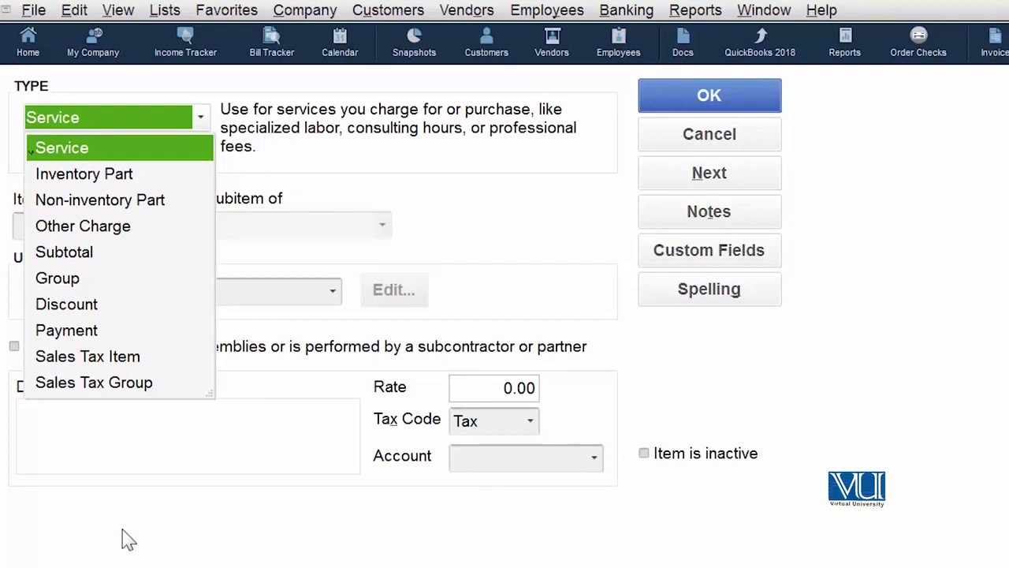
{"action": "left_click", "coordinate": [126, 156]}
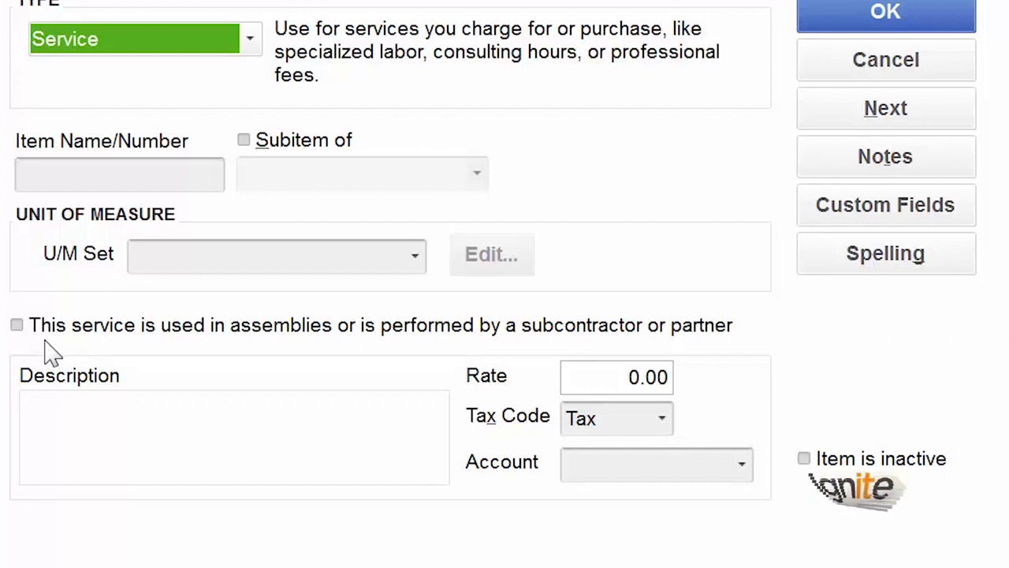
{"action": "left_click", "coordinate": [17, 324]}
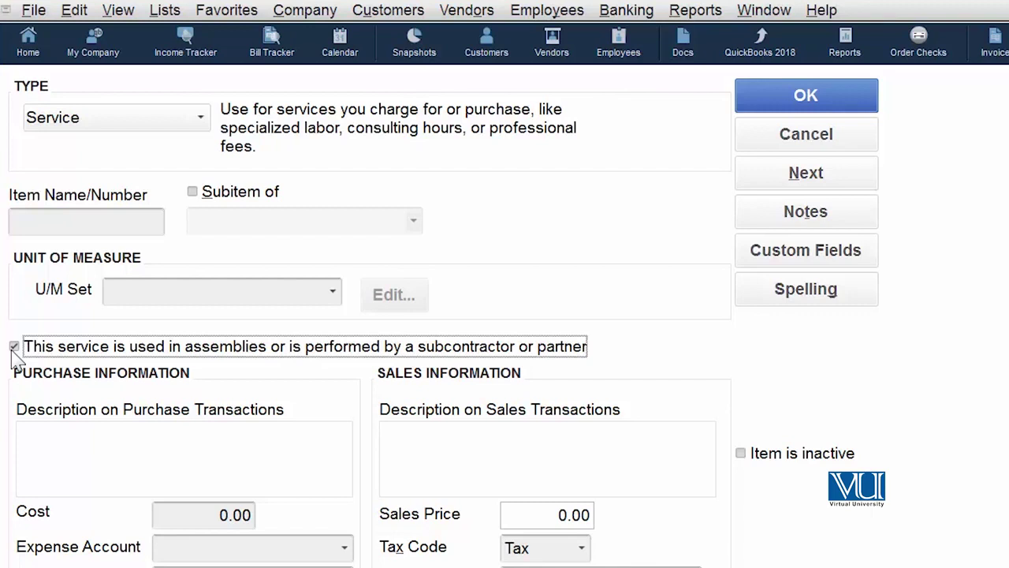
Name the item 'False Ceiling' with a 55.00 cost and 80.00 sales price
{"action": "left_click", "coordinate": [86, 220]}
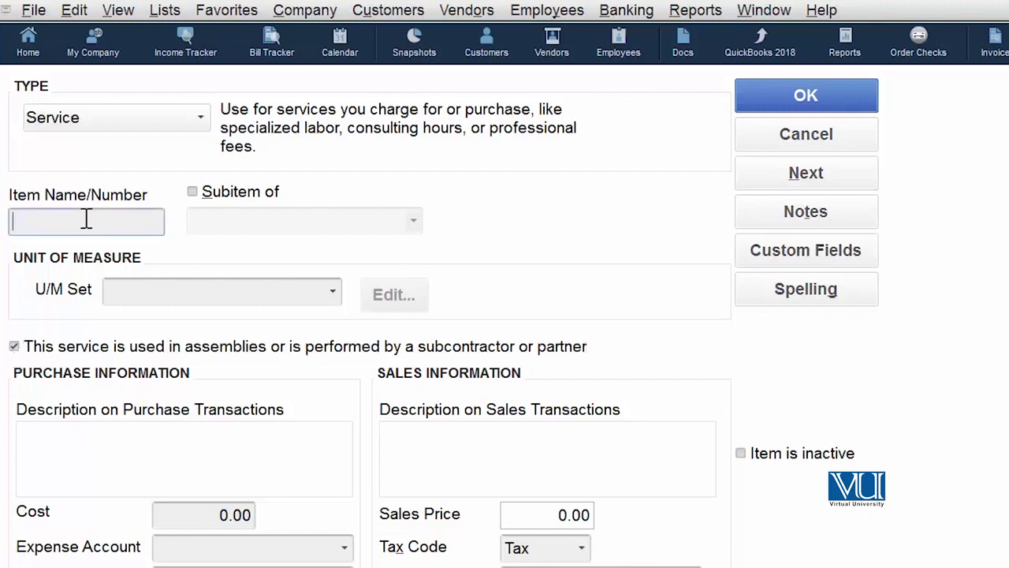
{"action": "type", "text": "False Ceiling"}
{"action": "key", "text": "Tab"}
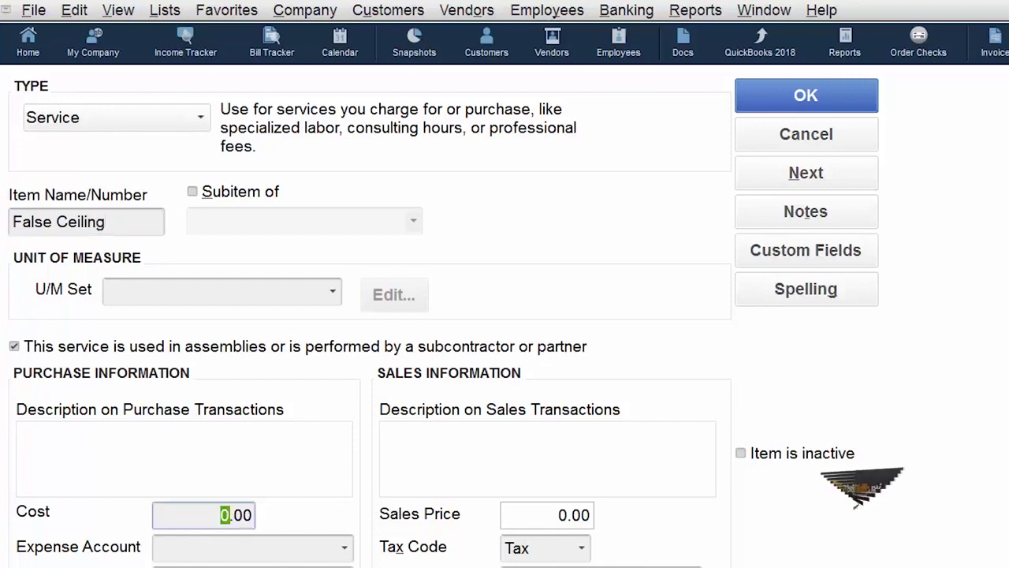
{"action": "type", "text": "55"}
{"action": "left_click", "coordinate": [563, 515]}
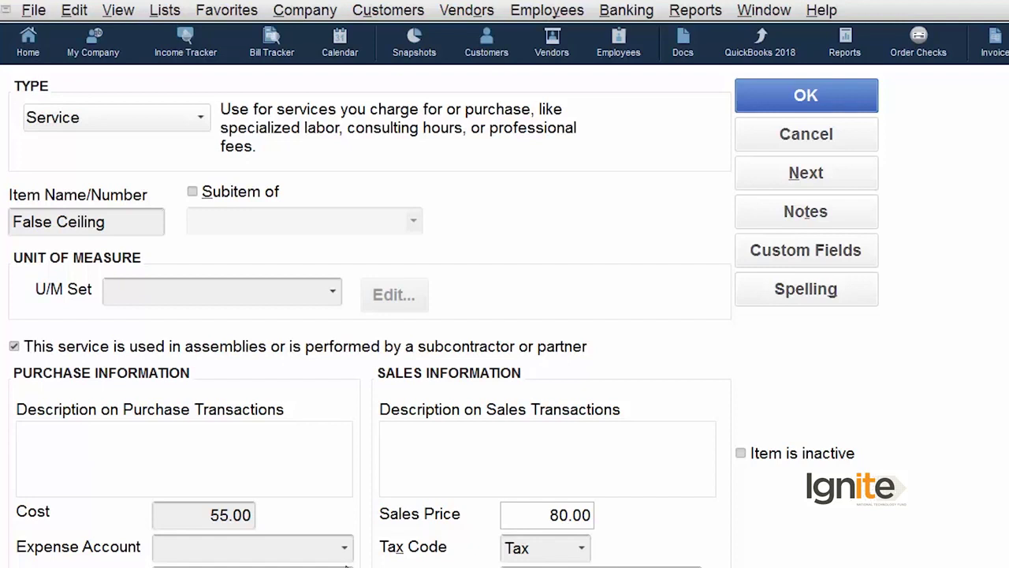
Assign Repairs:Building Repairs expense and Construction Income:Subcontracted Labor Income accounts, then save the item
{"action": "left_click", "coordinate": [345, 552]}
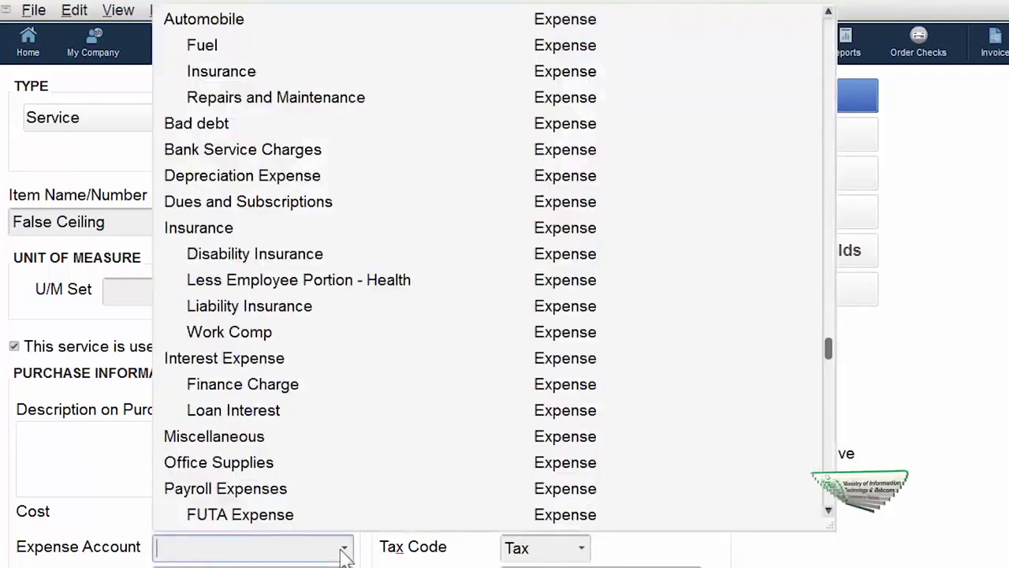
{"action": "scroll", "coordinate": [829, 512], "scroll_direction": "down", "scroll_amount": 5}
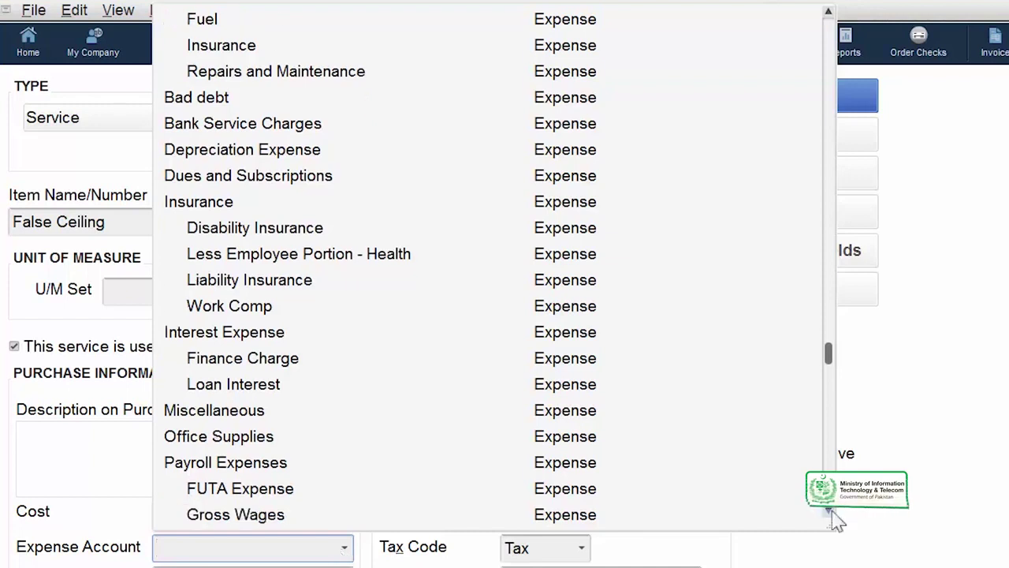
{"action": "left_click", "coordinate": [563, 465]}
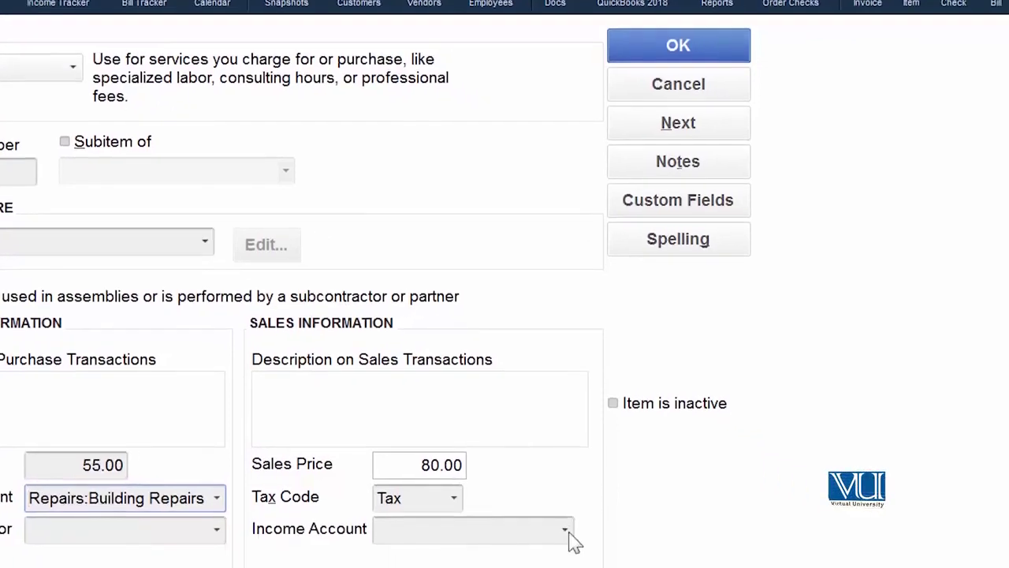
{"action": "left_click", "coordinate": [526, 516]}
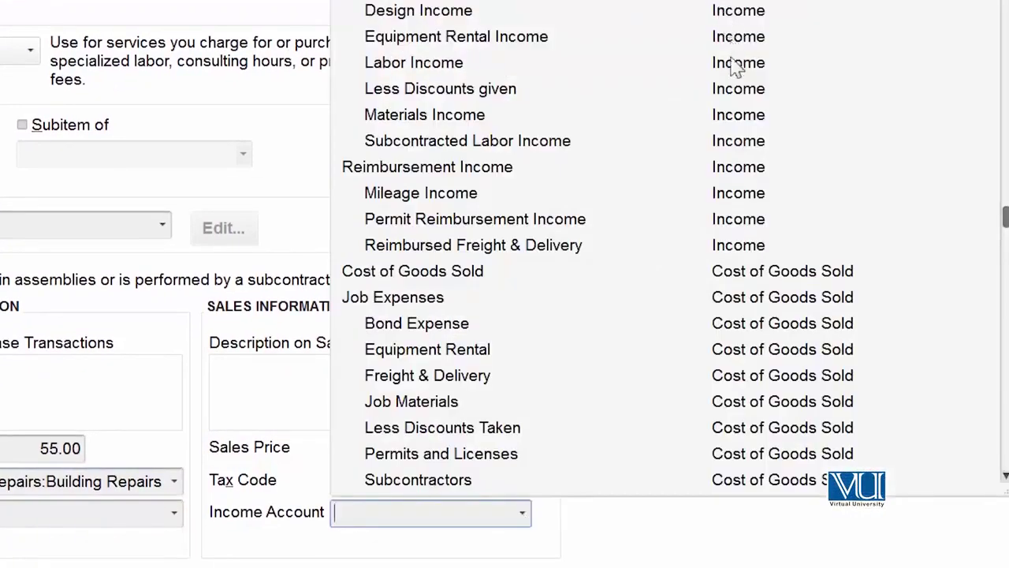
{"action": "left_click", "coordinate": [731, 146]}
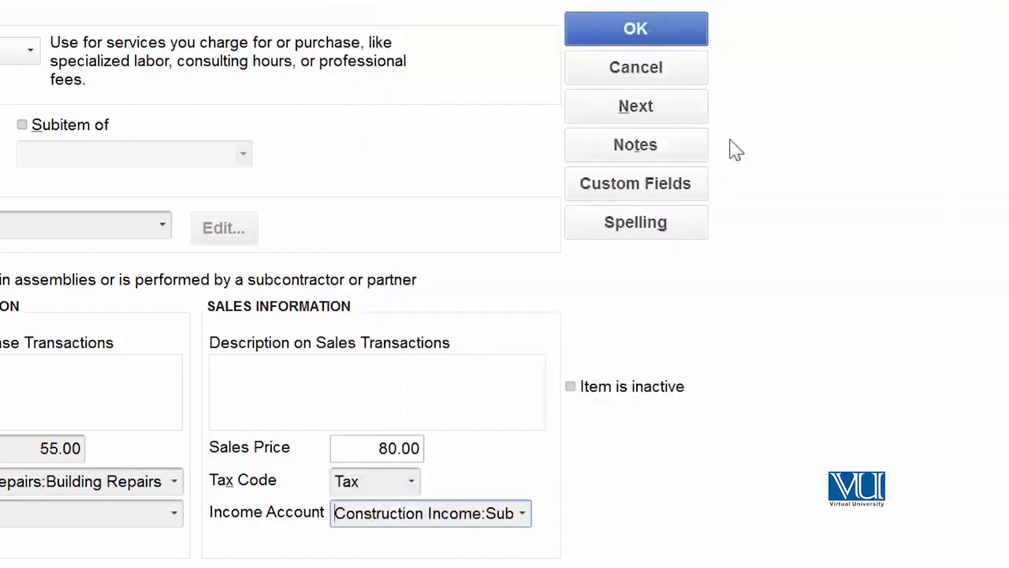
{"action": "left_click", "coordinate": [607, 35]}
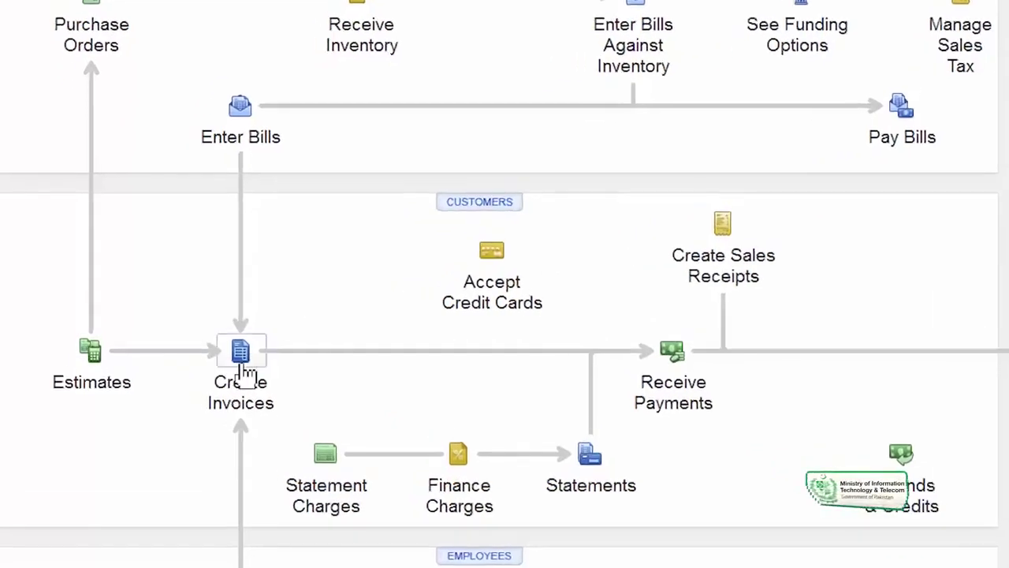
Start a new invoice for the customer's Remodel Bathroom job
{"action": "left_click", "coordinate": [235, 406]}
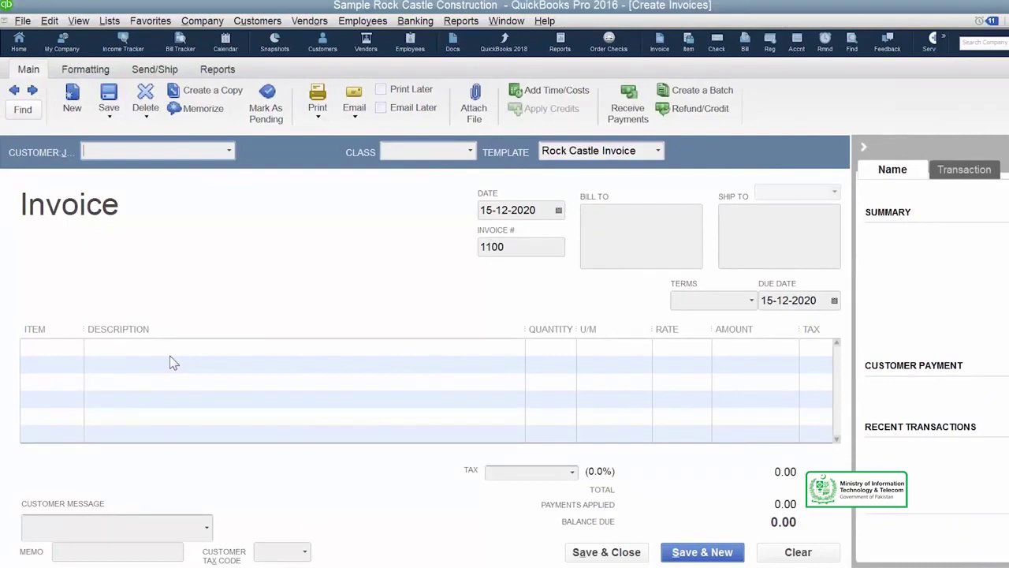
{"action": "key", "text": "alt+Down"}
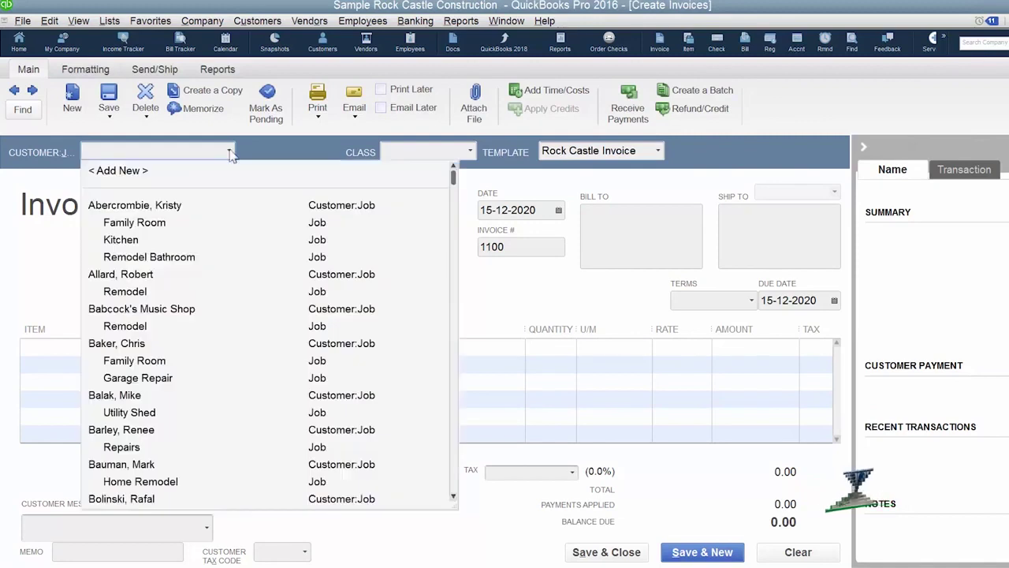
{"action": "left_click", "coordinate": [183, 259]}
Skip the open estimates and exclude outstanding billable time and costs from the invoice
{"action": "left_click", "coordinate": [505, 179]}
{"action": "left_click", "coordinate": [246, 246]}
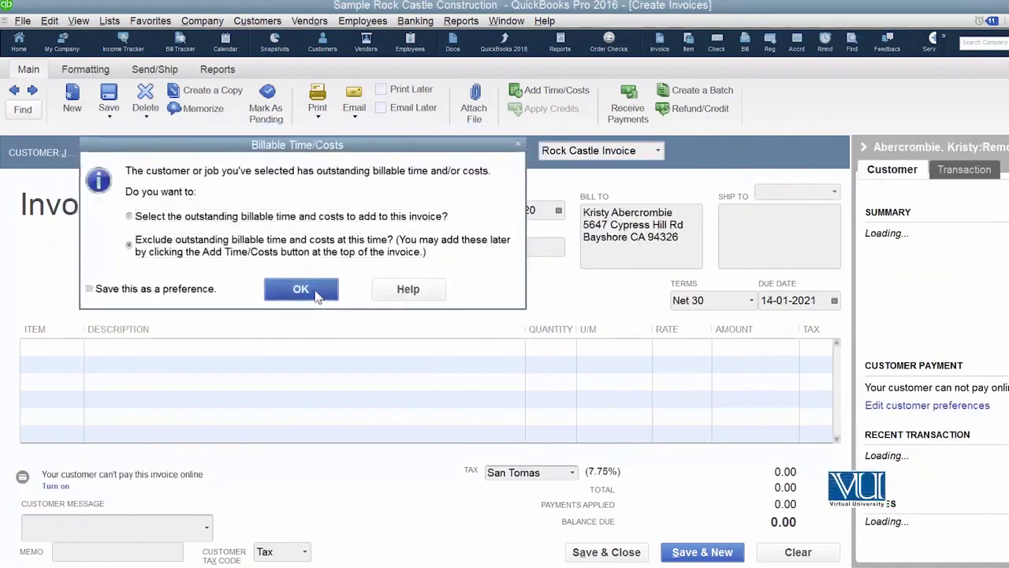
{"action": "left_click", "coordinate": [301, 290]}
{"action": "left_click", "coordinate": [38, 347]}
{"action": "left_click", "coordinate": [78, 348]}
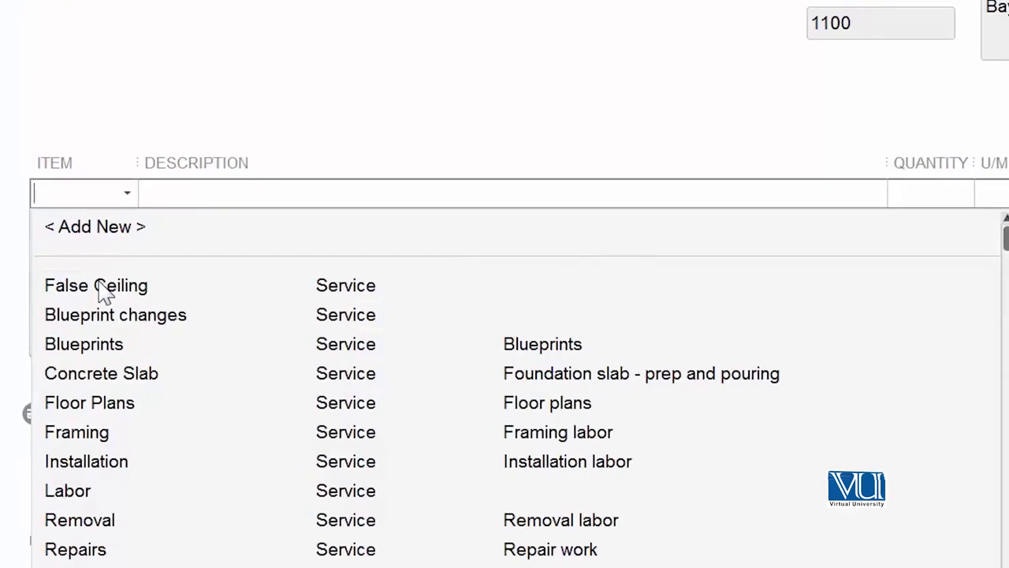
Add a False Ceiling line with quantity 3000 to invoice 1100 and save it
{"action": "left_click", "coordinate": [104, 291]}
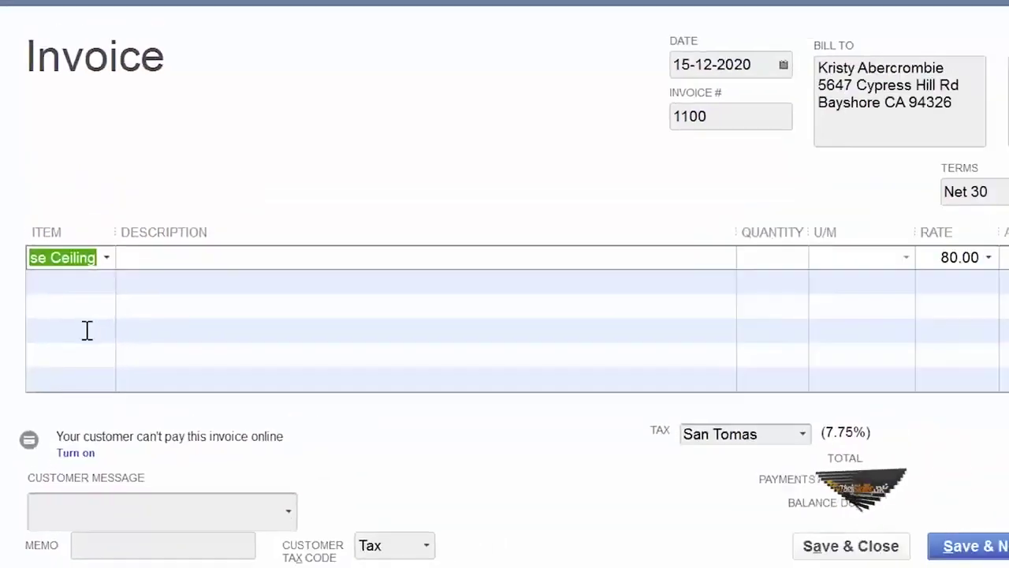
{"action": "left_click", "coordinate": [915, 197]}
{"action": "type", "text": "30"}
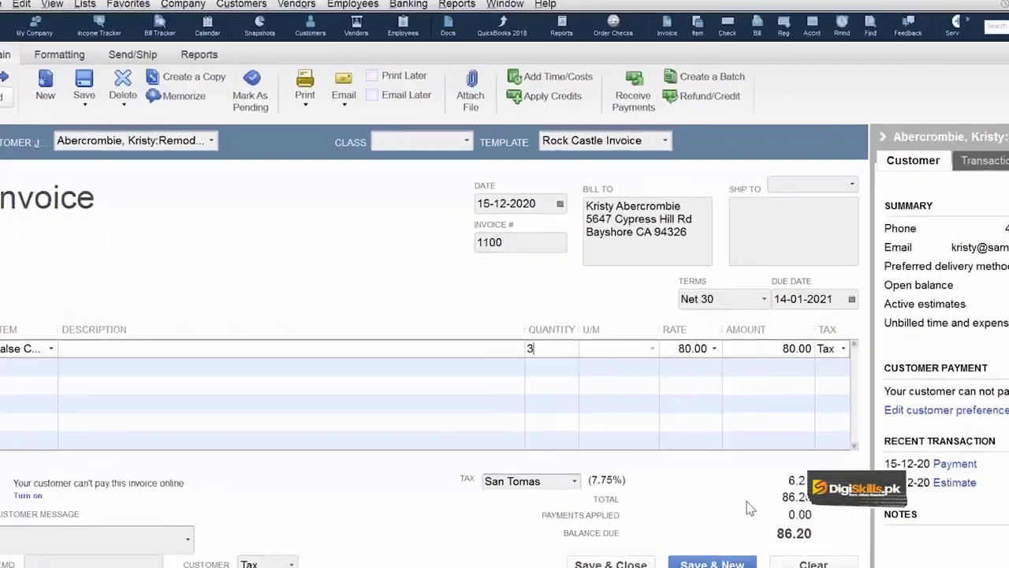
{"action": "type", "text": "00"}
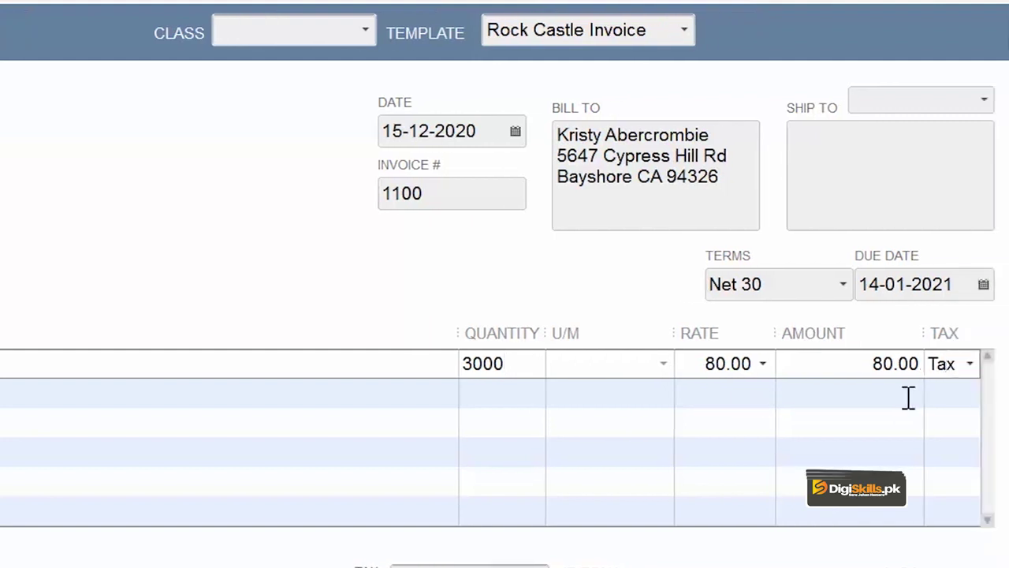
{"action": "key", "text": "Tab"}
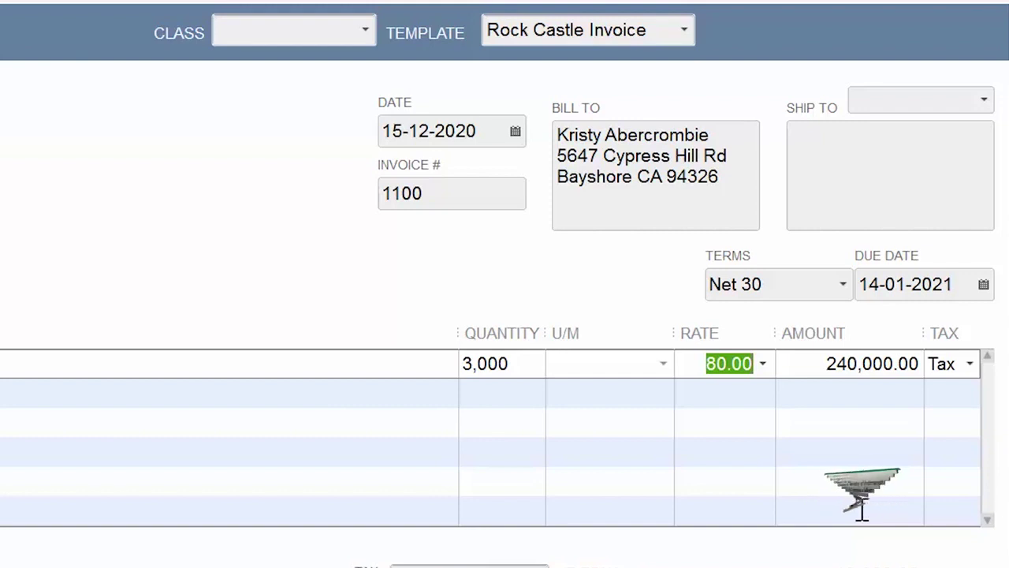
{"action": "key", "text": "alt+s"}
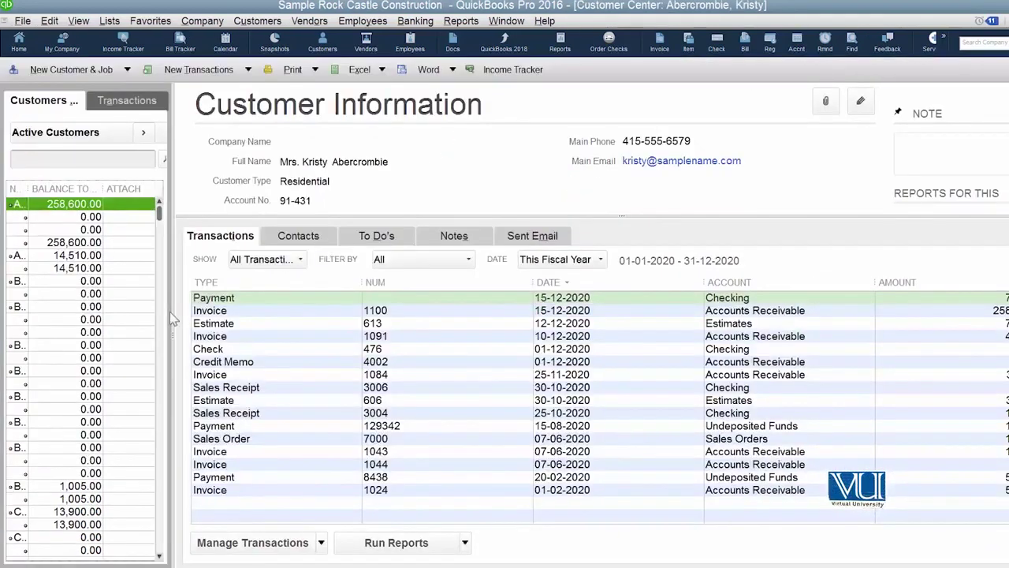
Widen the customer list pane and reopen invoice 1100 from the Transactions tab
{"action": "left_click_drag", "start_coordinate": [174, 308], "coordinate": [368, 287]}
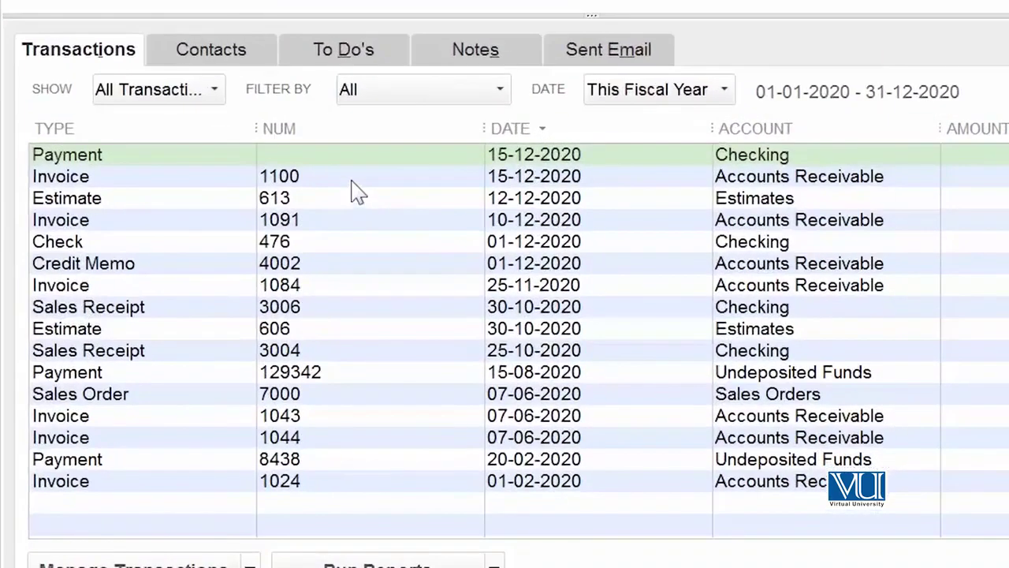
{"action": "double_click", "coordinate": [349, 176]}
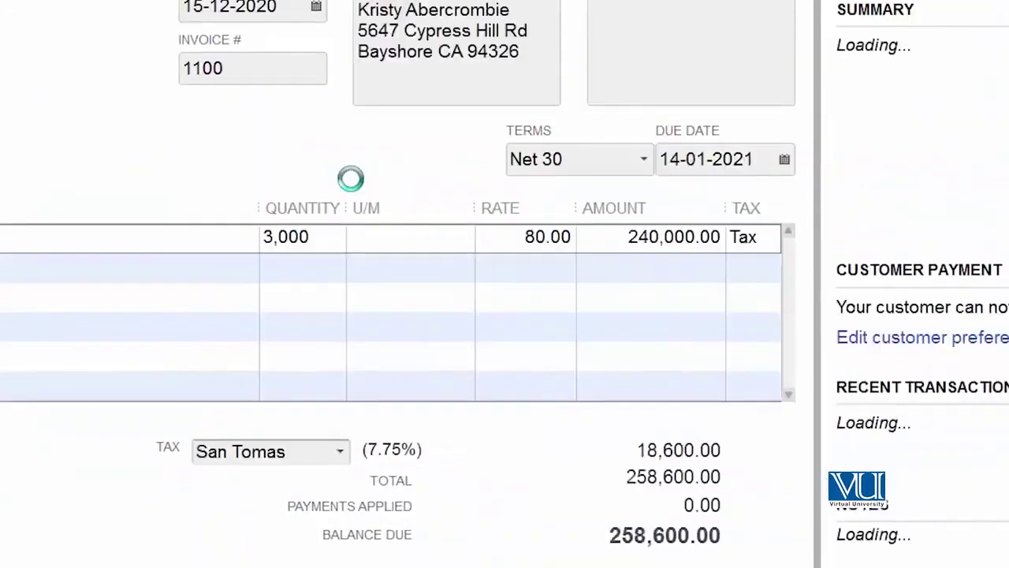